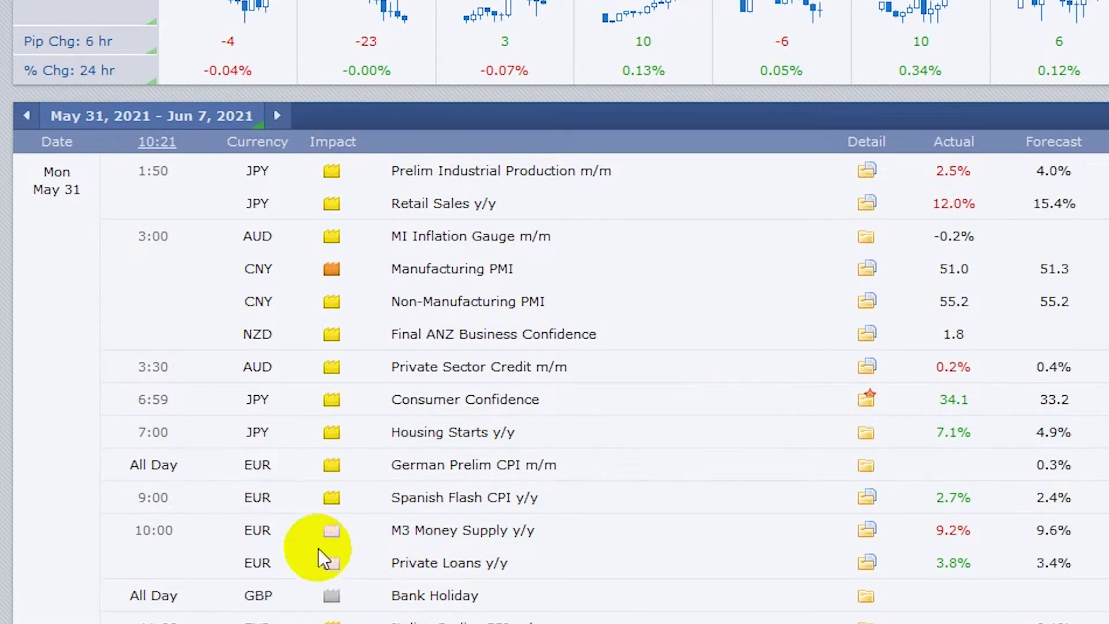
Step: Review the economic calendar events for Monday May 31 and Tuesday June 1, checking their currency, impact and forecast
scroll(534, 615, "down", 2)
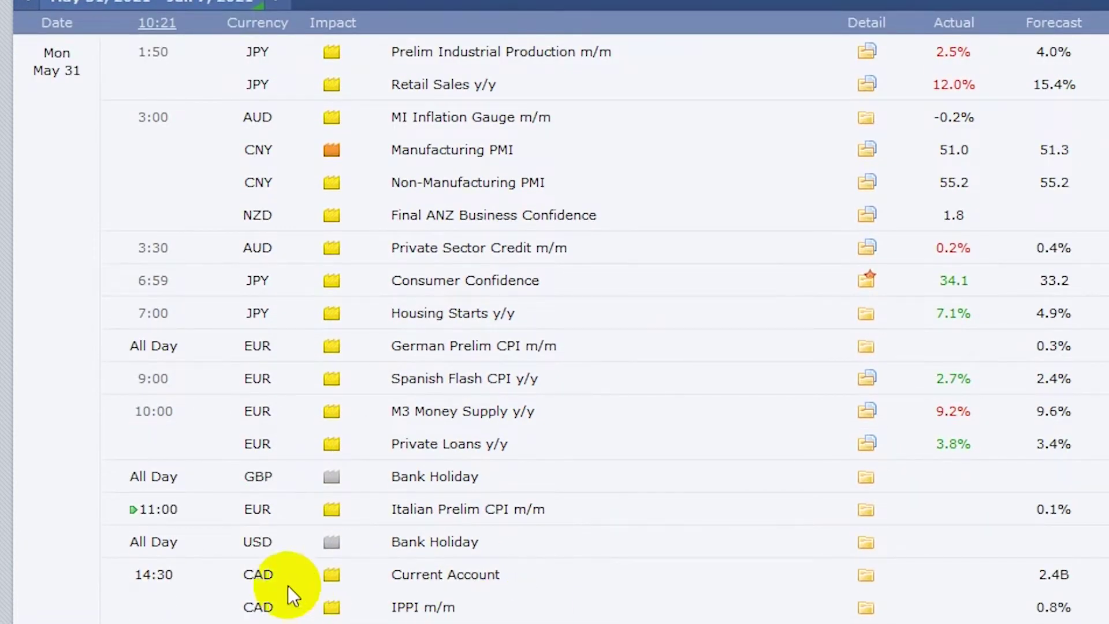
scroll(514, 531, "up", 2)
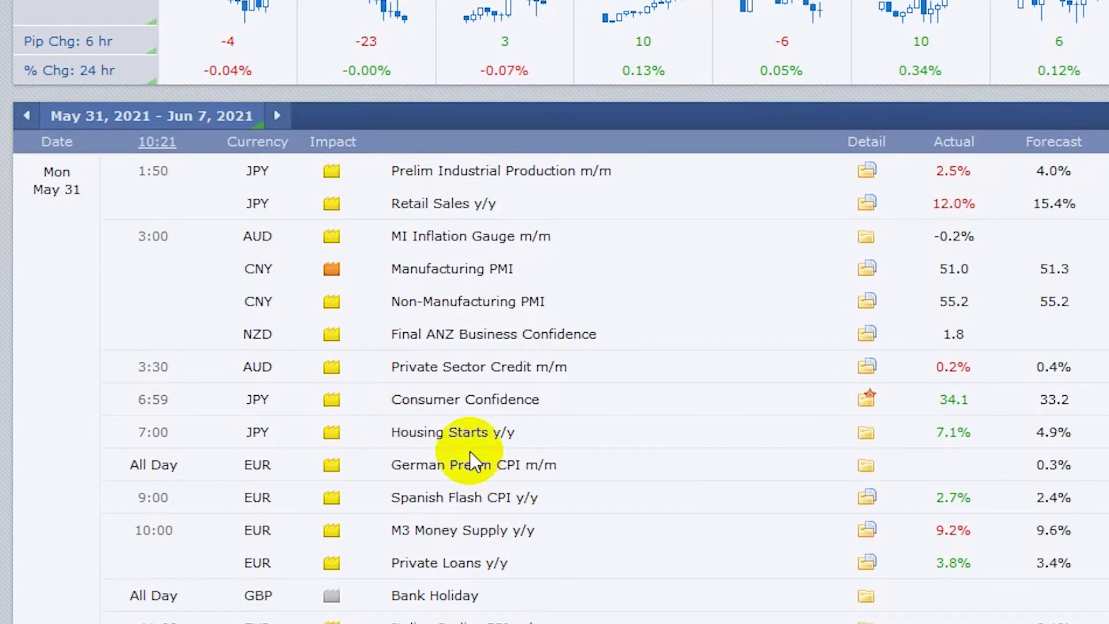
scroll(469, 452, "down", 6)
scroll(469, 451, "down", 8)
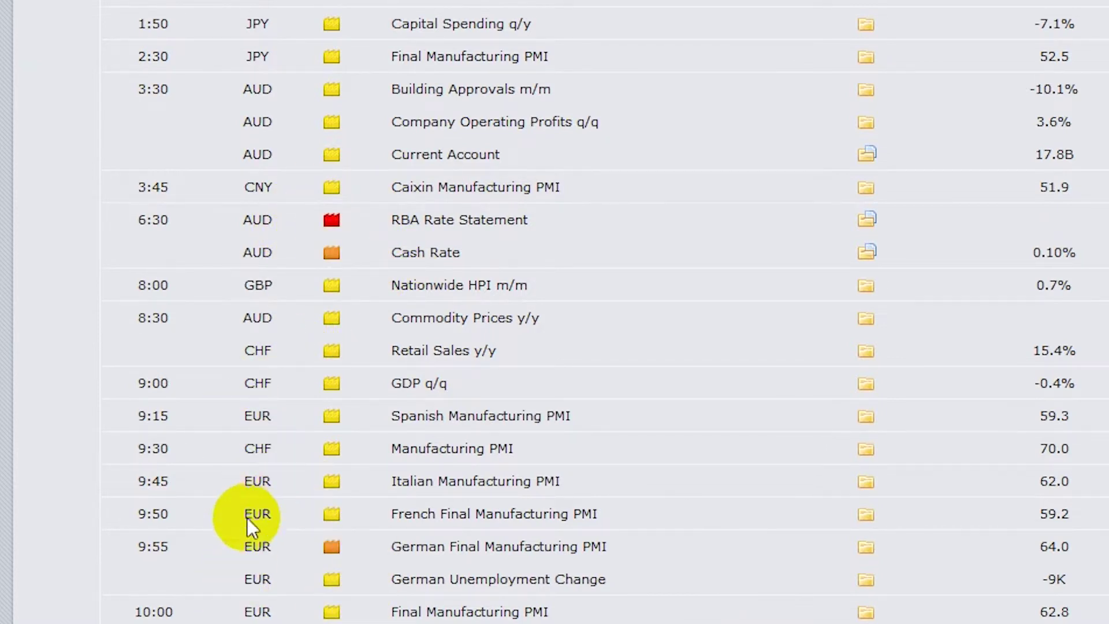
scroll(381, 572, "down", 4)
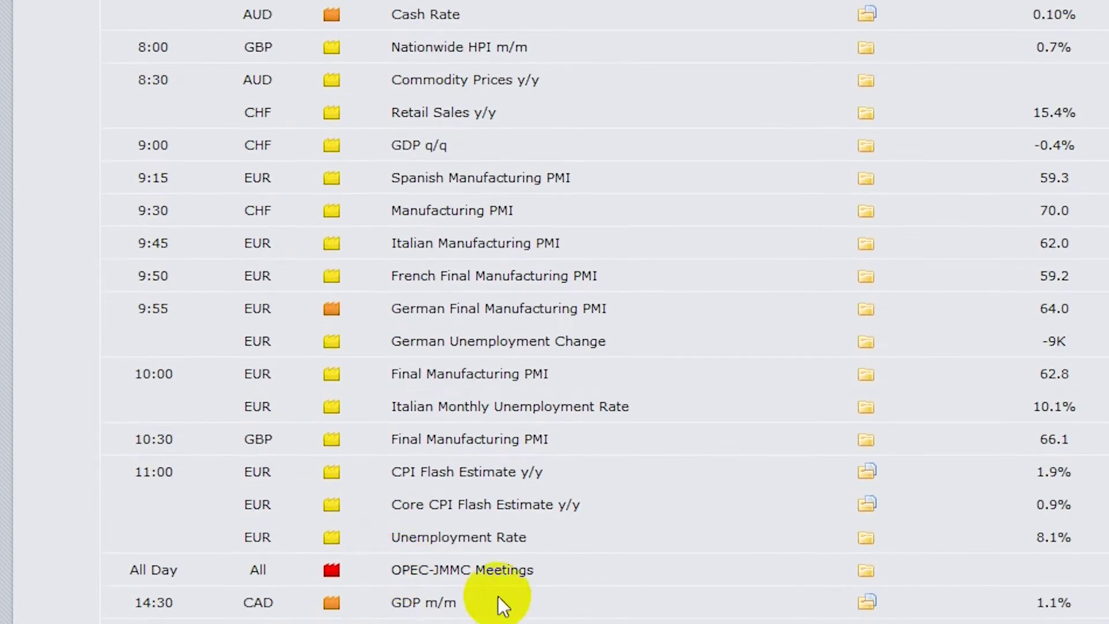
scroll(532, 575, "down", 2)
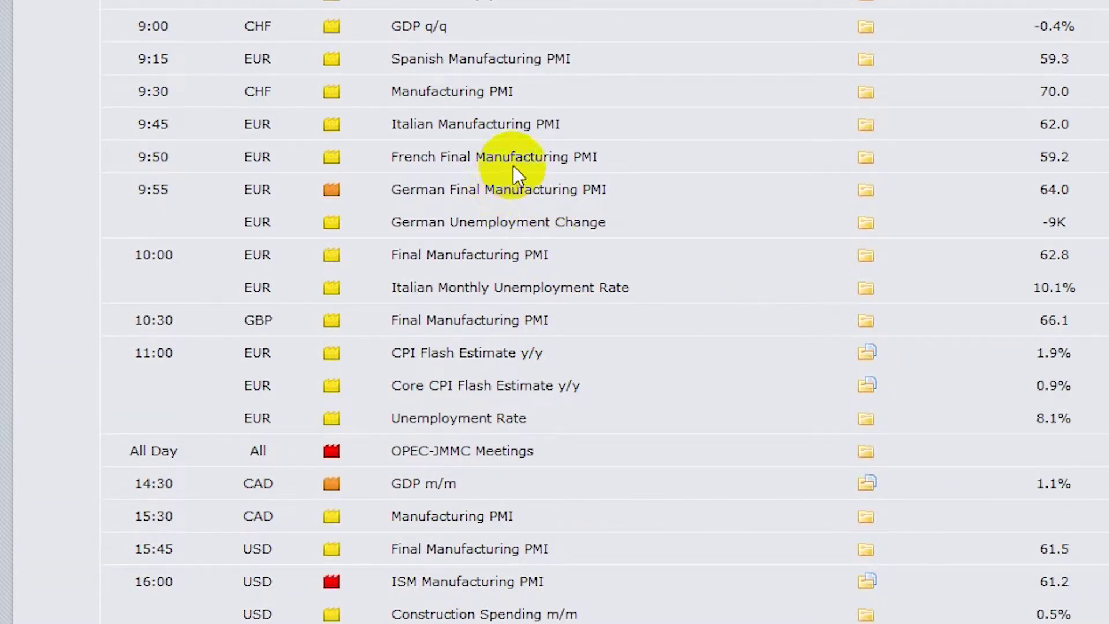
Step: Review the calendar events from Wednesday June 2 through Friday June 4, checking their currency, impact and forecast
scroll(613, 361, "down", 10)
scroll(612, 353, "down", 4)
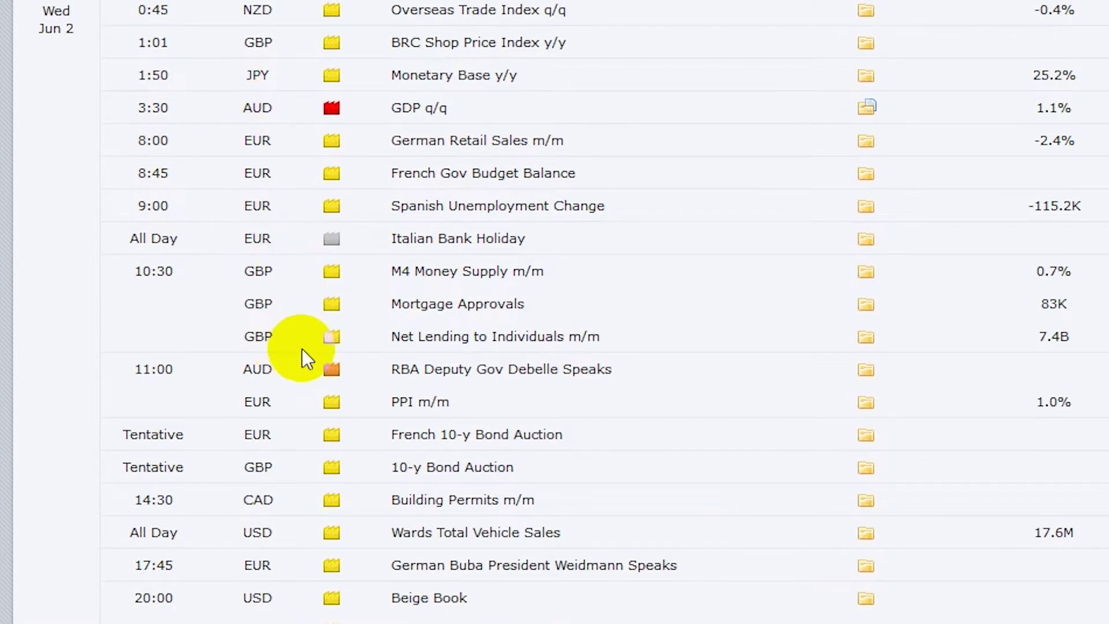
scroll(523, 343, "down", 2)
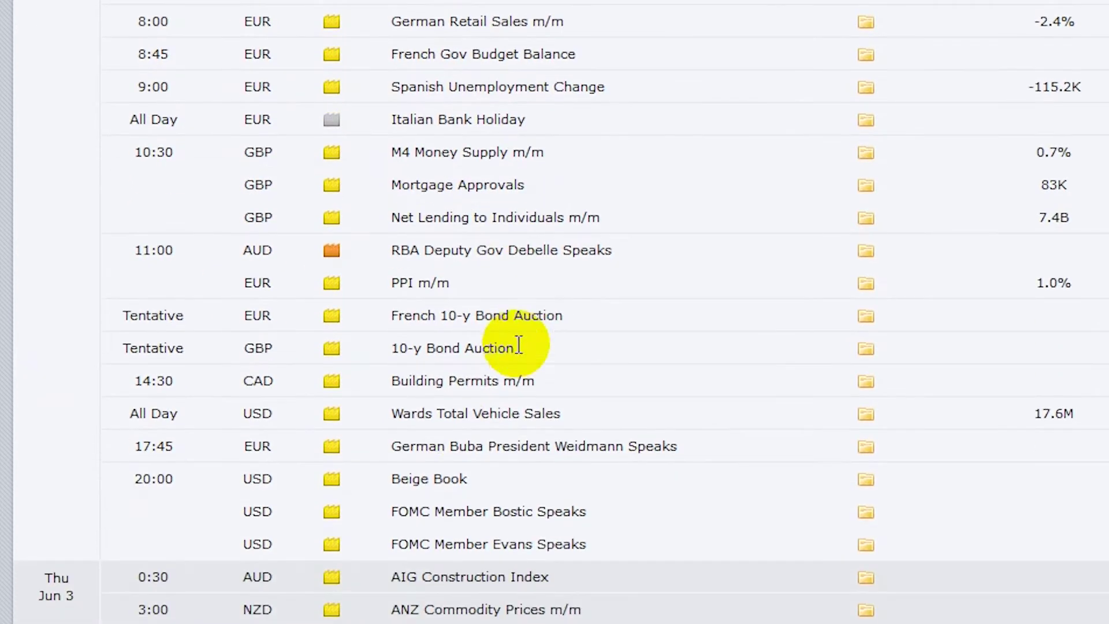
scroll(398, 381, "down", 2)
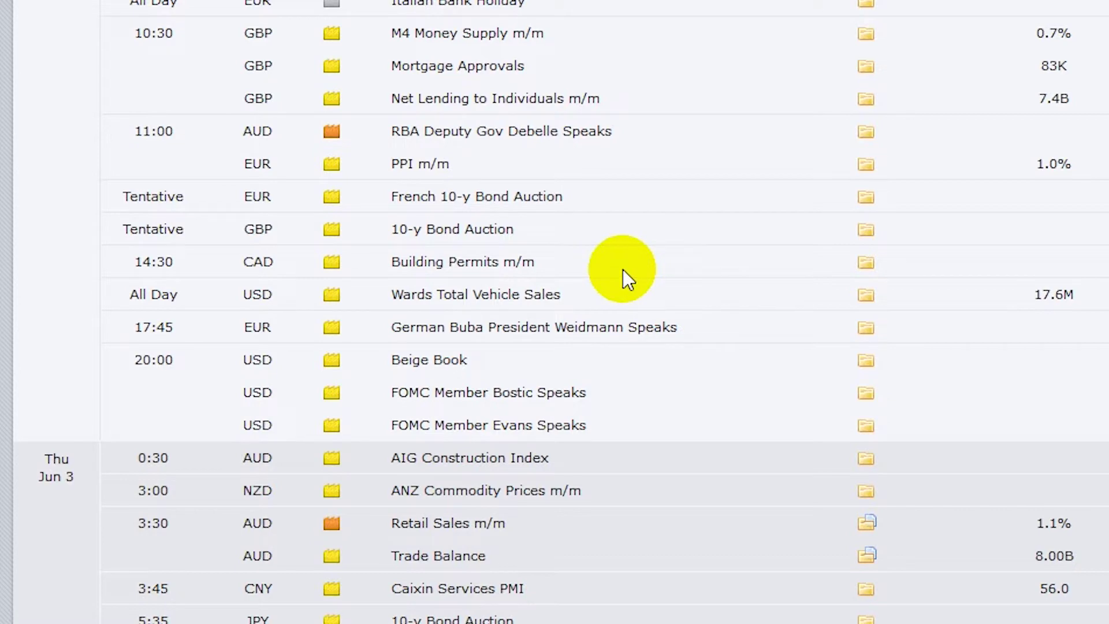
scroll(616, 276, "down", 6)
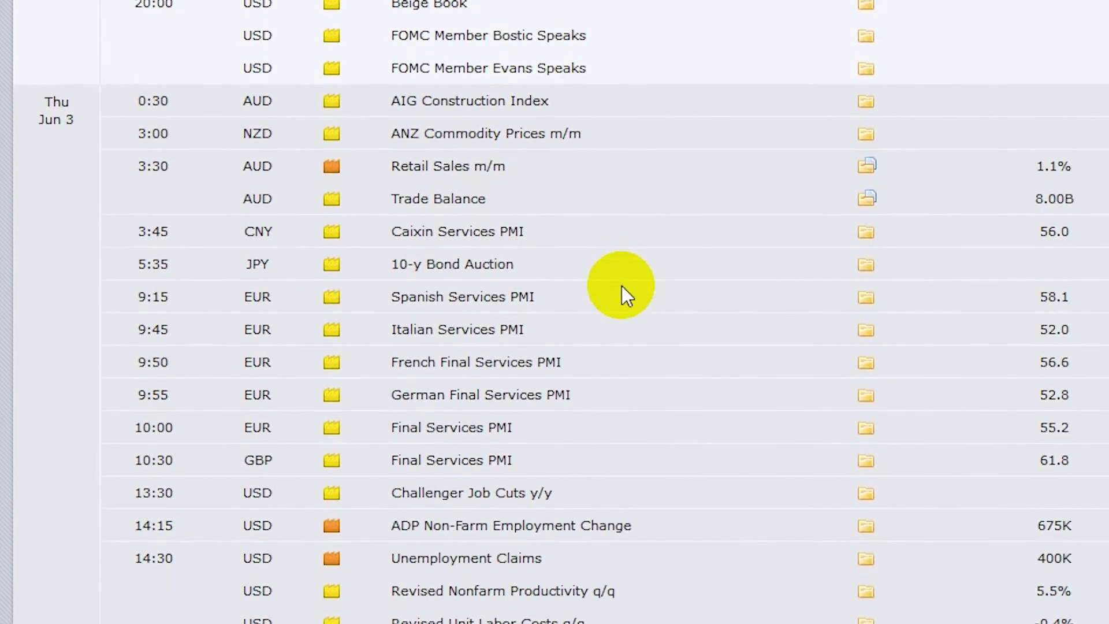
scroll(621, 285, "down", 4)
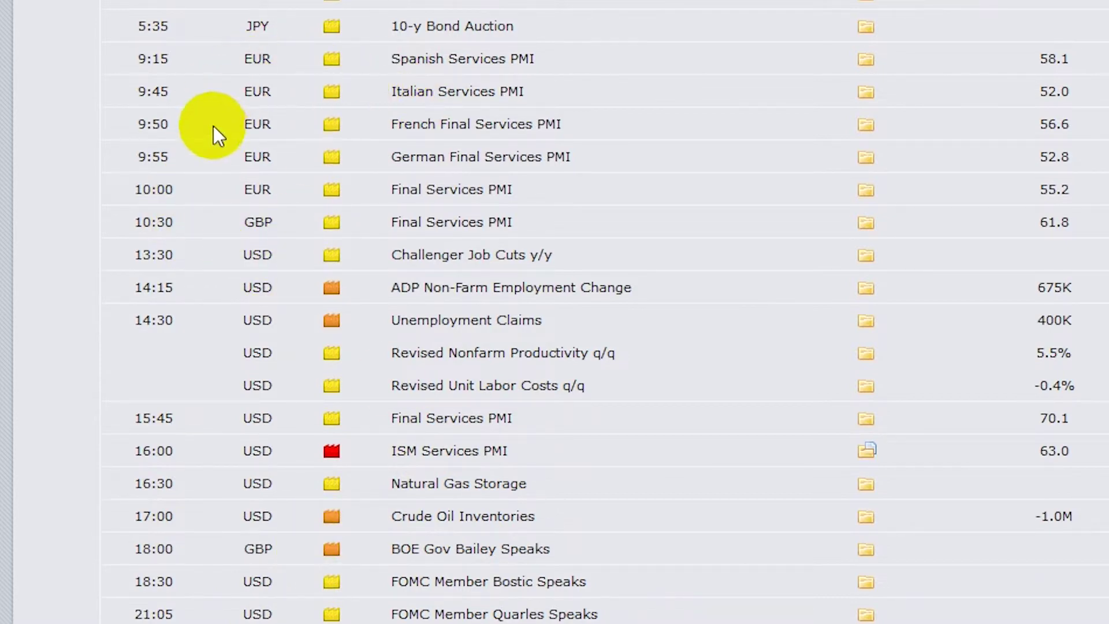
scroll(391, 186, "up", 3)
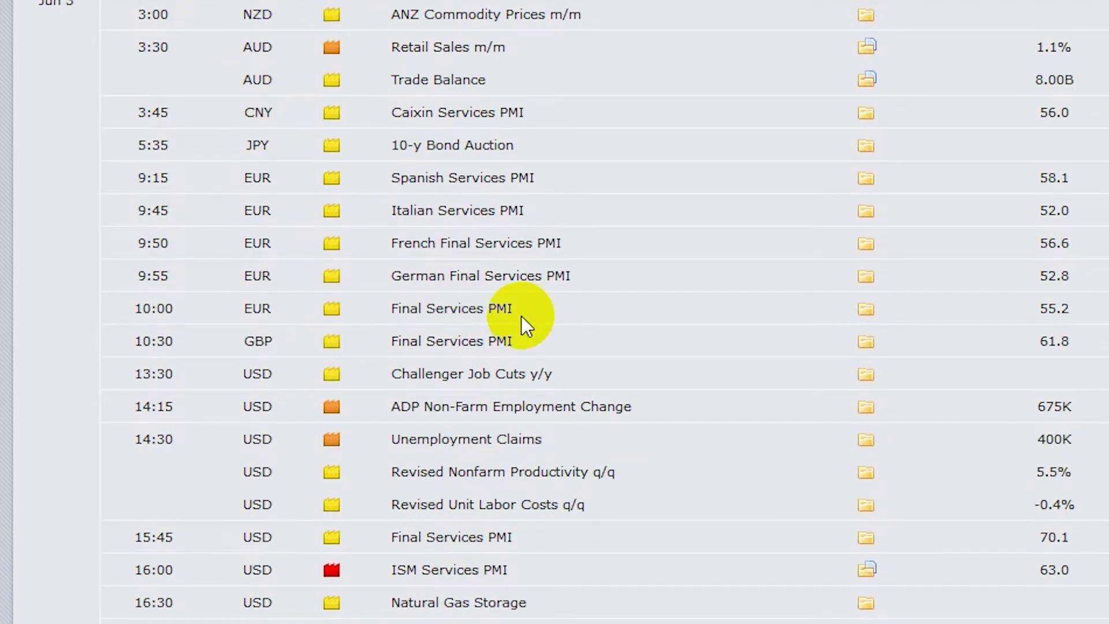
scroll(520, 316, "down", 3)
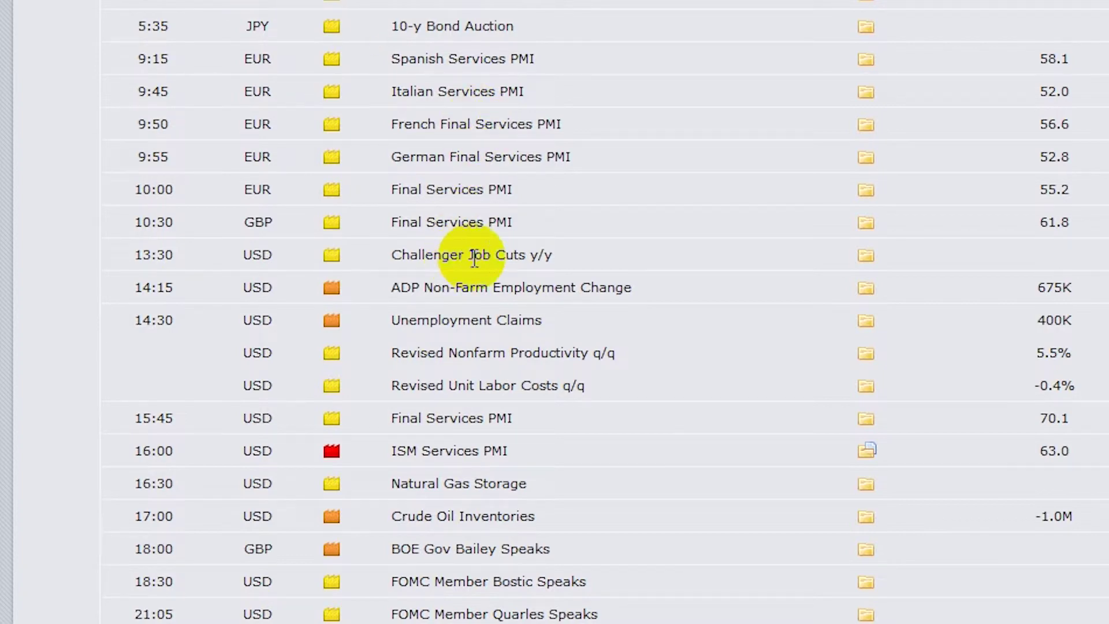
scroll(520, 456, "down", 4)
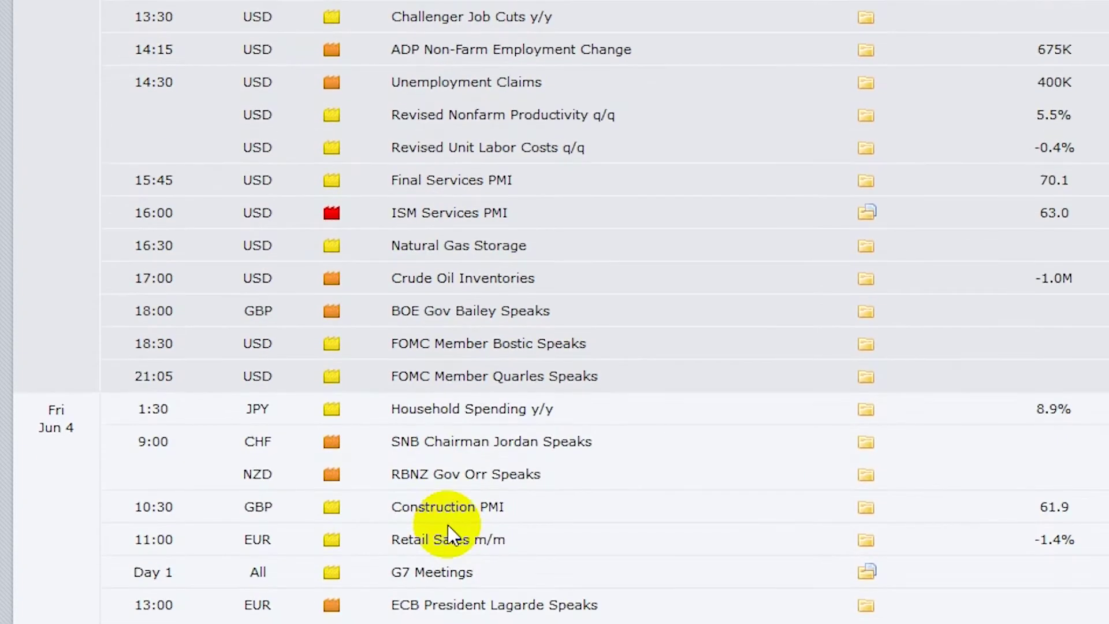
scroll(519, 456, "down", 5)
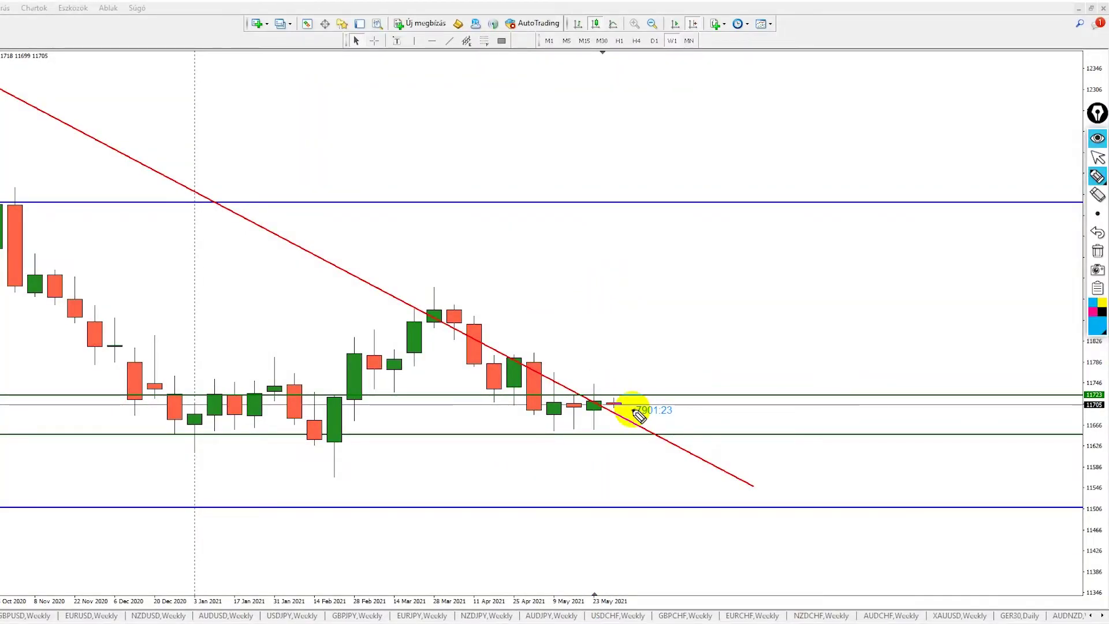
Step: Mark the May candles, the tall green February candle and the late-December lows on the weekly chart in blue pen, and clear the marks
mouse_move(641, 403)
left_mouse_down()
mouse_move(552, 388)
mouse_move(534, 404)
mouse_move(564, 426)
mouse_move(640, 434)
mouse_move(656, 407)
mouse_move(632, 400)
left_mouse_up()
mouse_move(354, 431)
left_mouse_down()
mouse_move(351, 400)
mouse_move(335, 394)
mouse_move(320, 438)
mouse_move(328, 480)
mouse_move(339, 446)
left_mouse_up()
left_click_drag(324, 393, 373, 395)
mouse_move(154, 432)
left_mouse_down()
mouse_move(212, 432)
mouse_move(198, 435)
left_mouse_up()
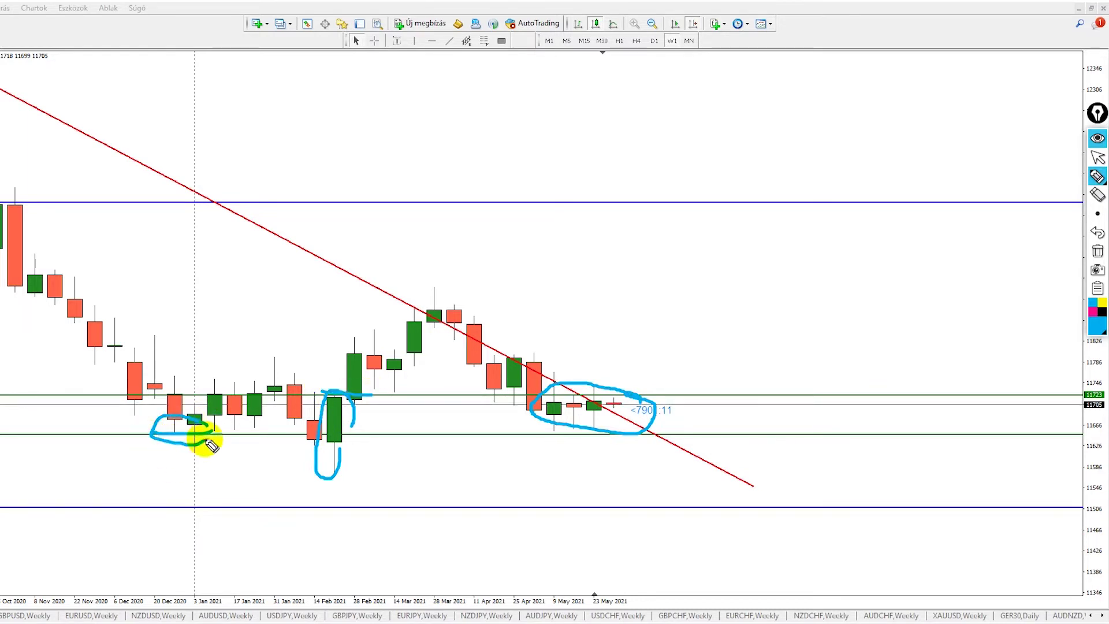
left_click(1096, 254)
Step: Circle the May candles again, draw strokes upward and down to the lower blue level, and clear the marks
mouse_move(642, 410)
left_mouse_down()
mouse_move(587, 394)
mouse_move(520, 412)
mouse_move(640, 420)
left_mouse_up()
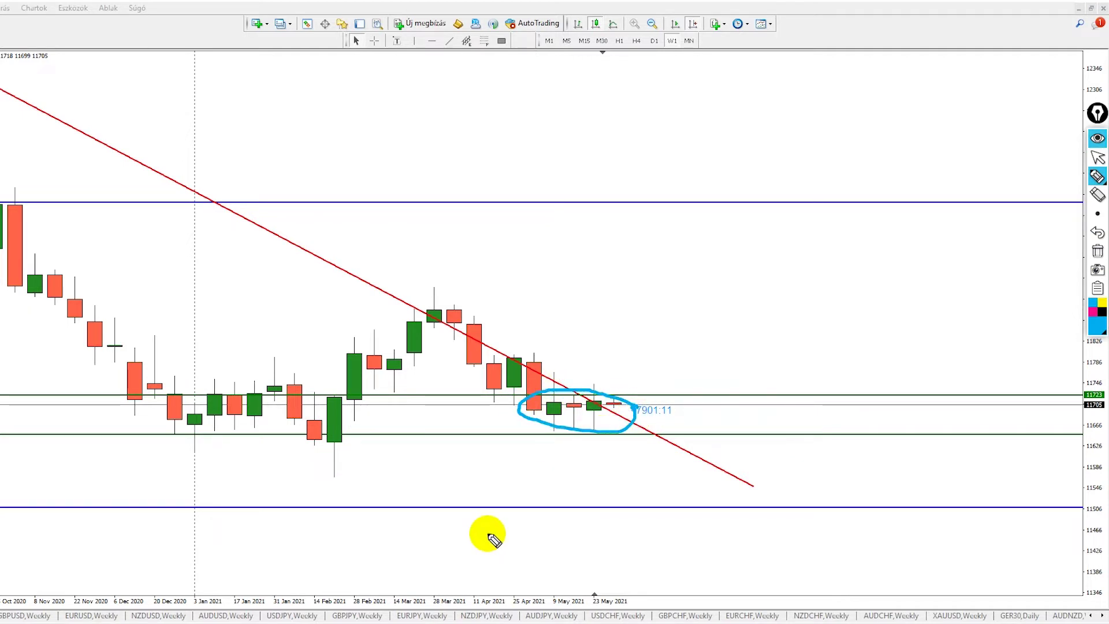
left_click_drag(609, 421, 624, 354)
left_click_drag(611, 395, 616, 464)
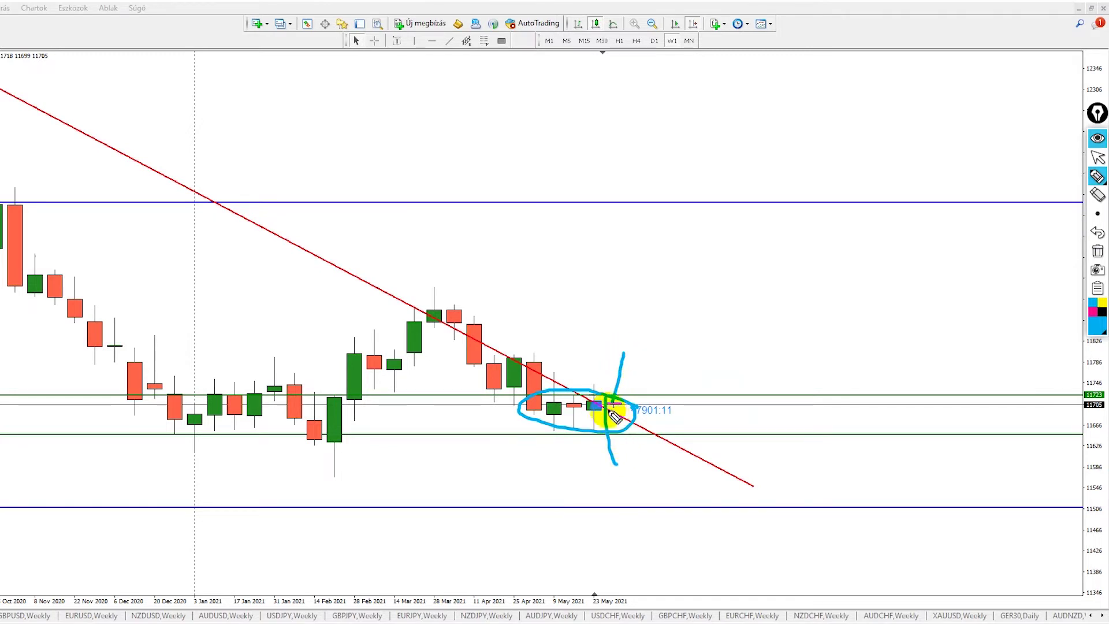
left_click_drag(610, 420, 623, 500)
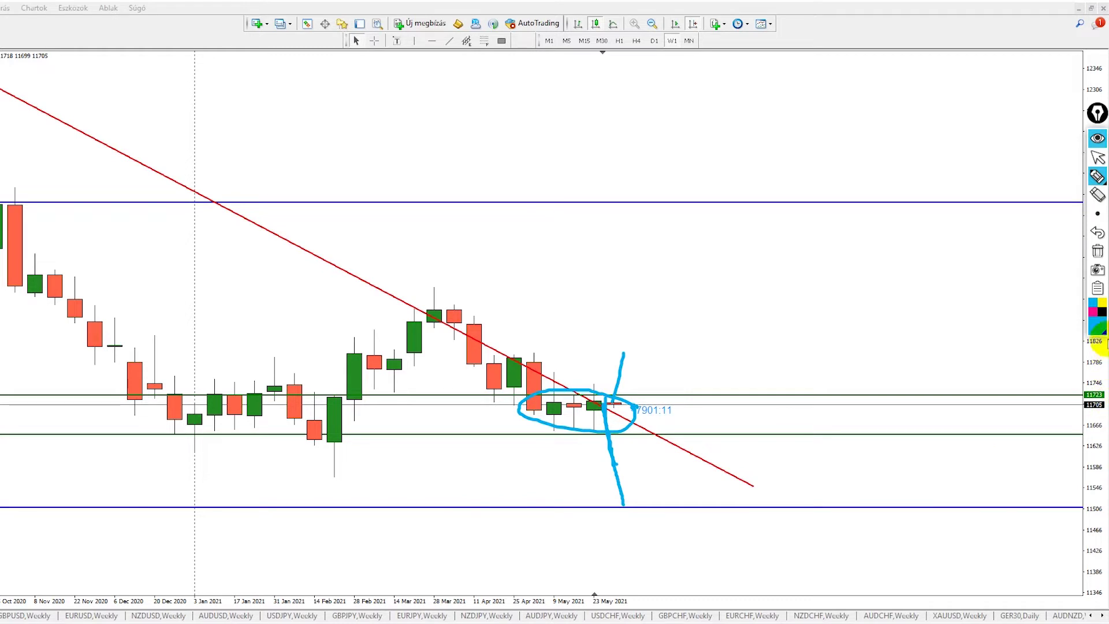
left_click(1096, 251)
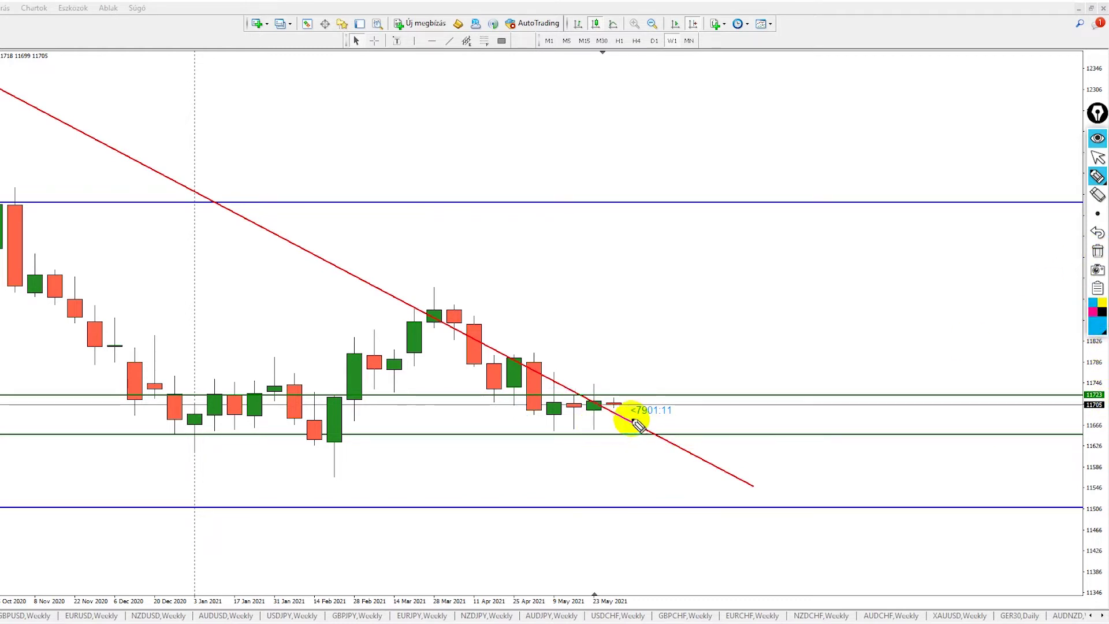
Step: Mark the latest weekly candles beside the red trendline in pen, remove the marks and leave drawing mode
left_click_drag(616, 412, 603, 410)
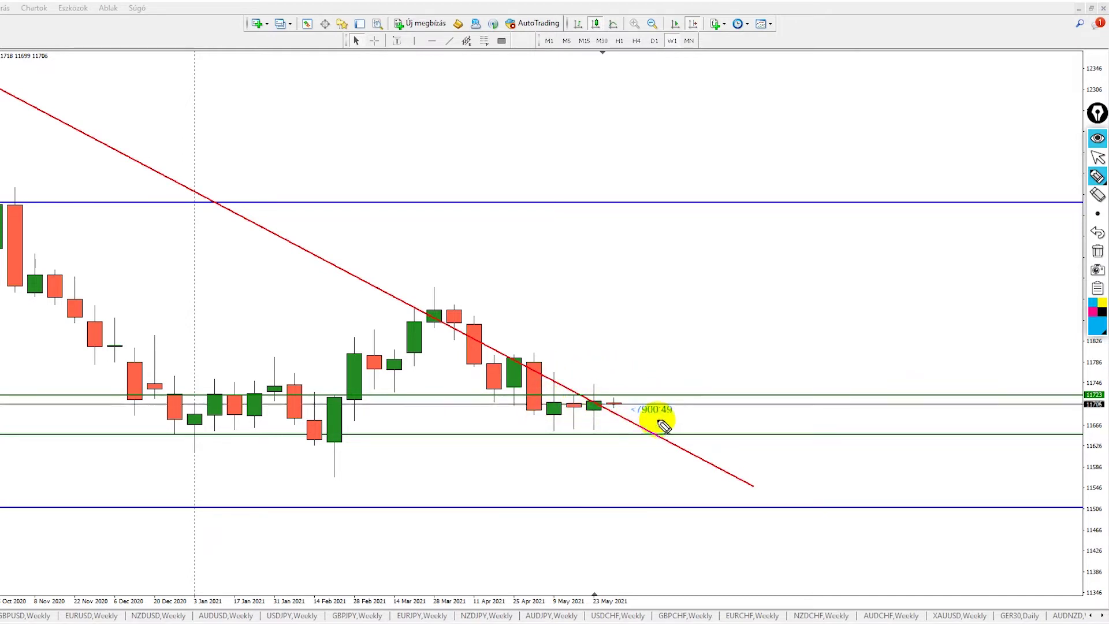
left_click_drag(589, 404, 602, 402)
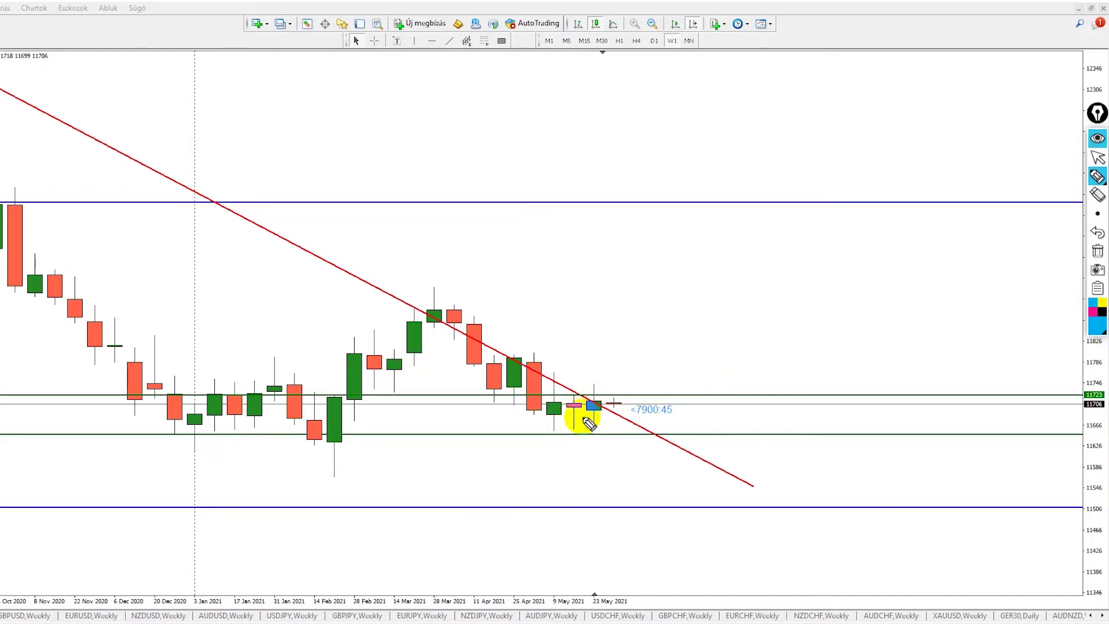
key("Escape")
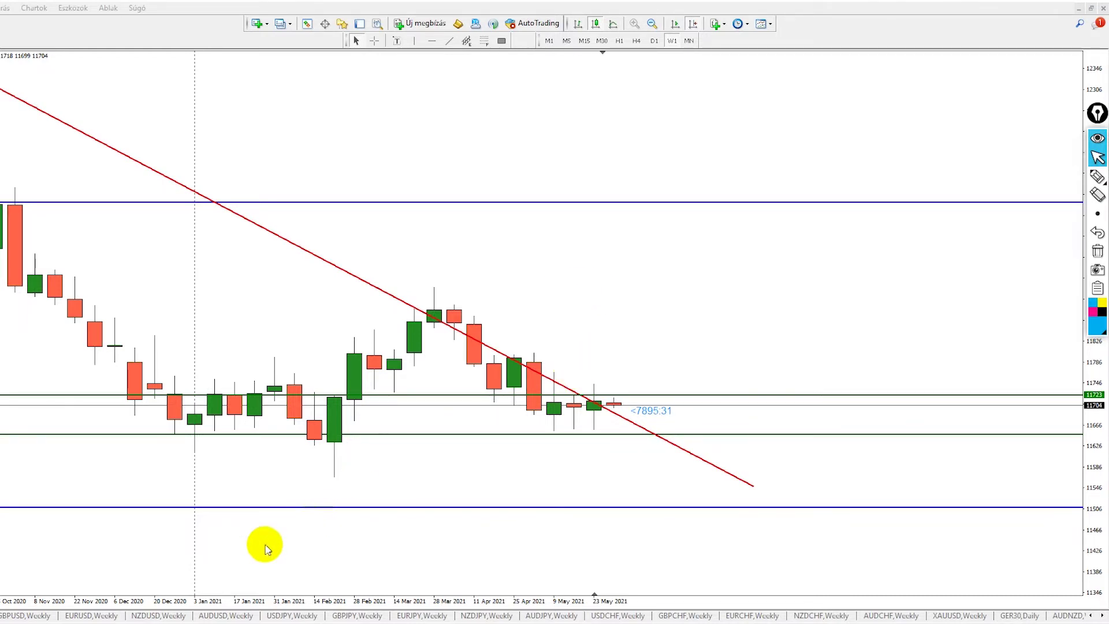
Step: Switch to the GBPUSD weekly chart and draw a circle around the April candles, an arrow up to the May highs and a circle on the upper blue level
left_click(23, 616)
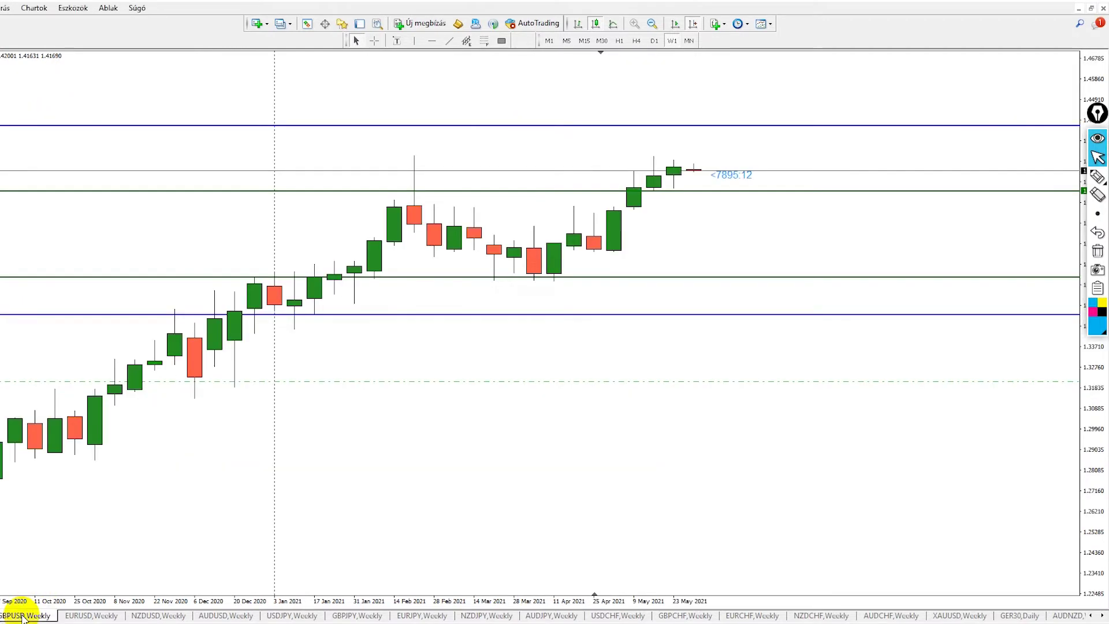
left_click(1096, 178)
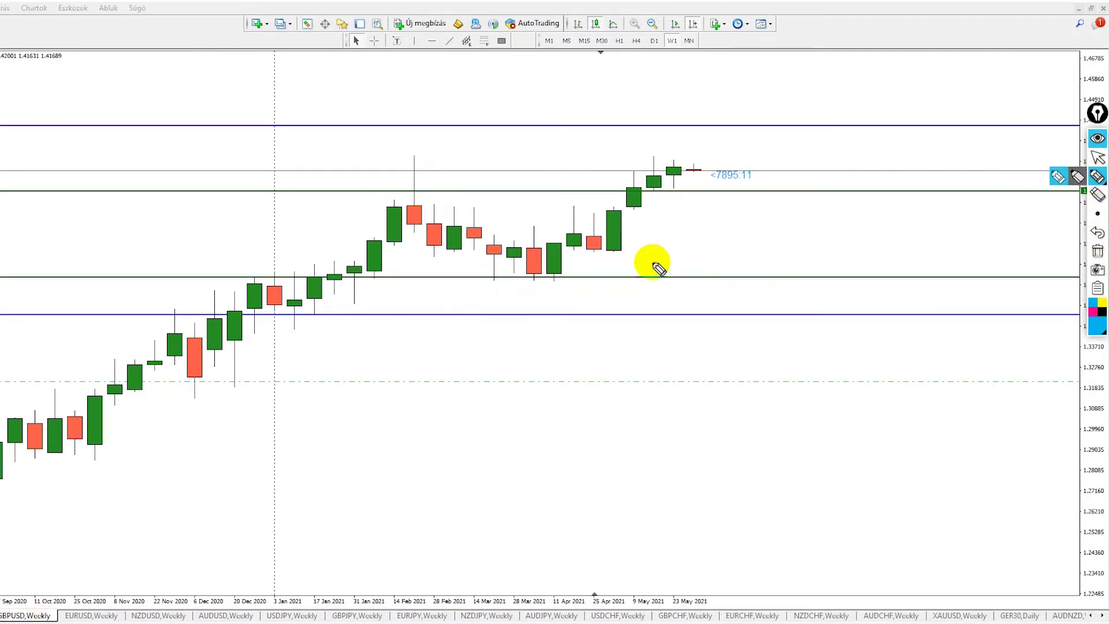
mouse_move(645, 260)
left_mouse_down()
mouse_move(579, 223)
mouse_move(542, 230)
mouse_move(597, 266)
mouse_move(631, 254)
mouse_move(594, 228)
left_mouse_up()
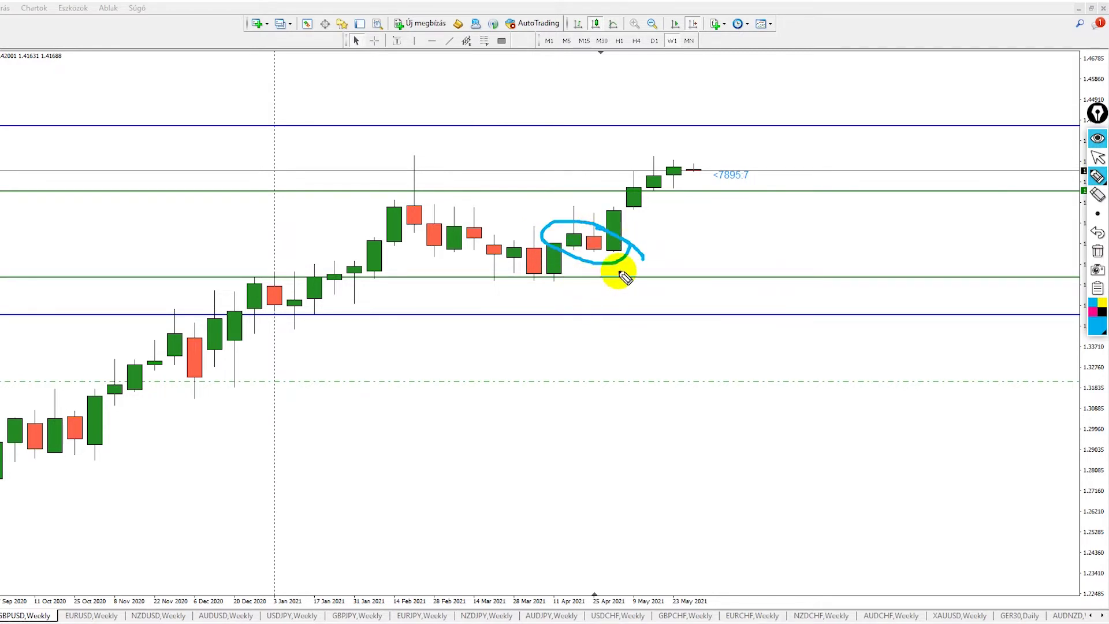
mouse_move(623, 235)
left_mouse_down()
mouse_move(606, 255)
mouse_move(670, 156)
left_mouse_up()
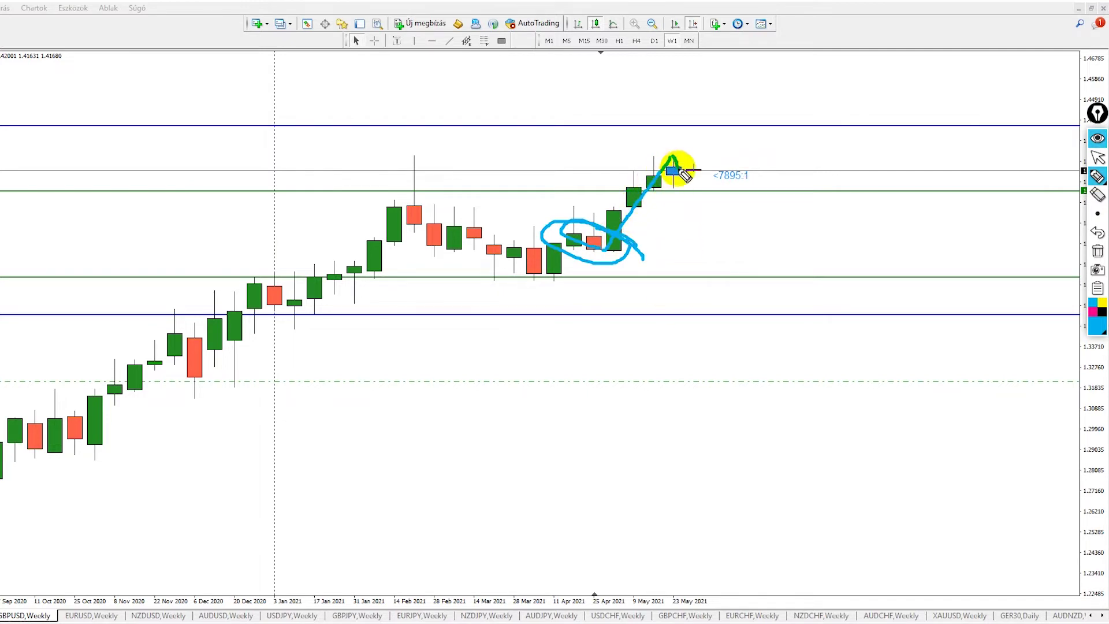
left_click_drag(690, 190, 692, 191)
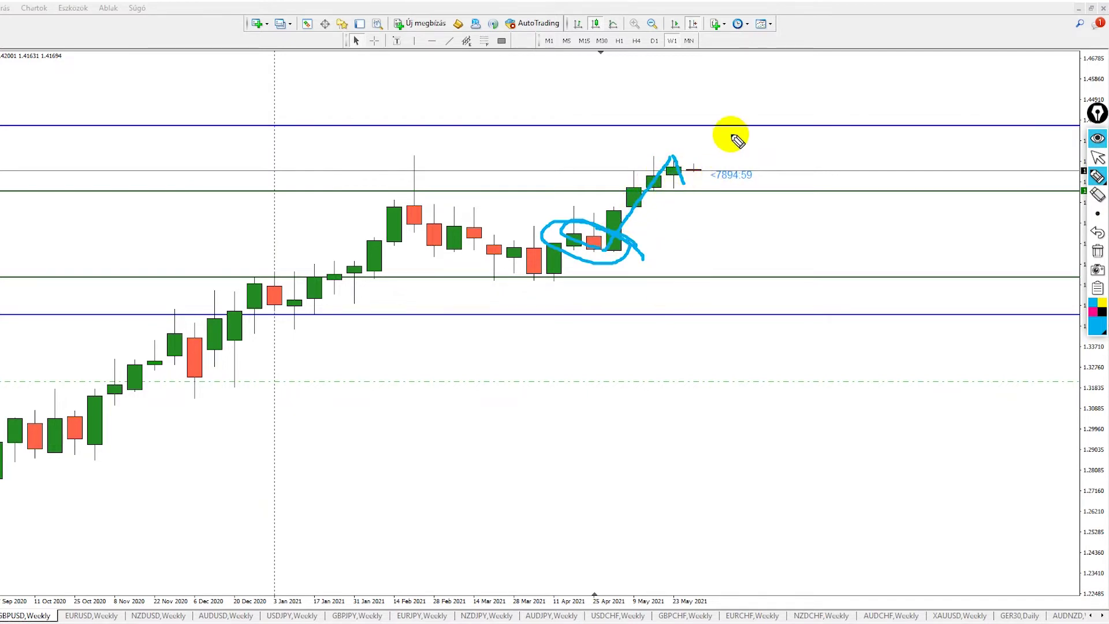
mouse_move(731, 134)
left_mouse_down()
mouse_move(719, 112)
mouse_move(692, 113)
mouse_move(697, 140)
mouse_move(729, 128)
left_mouse_up()
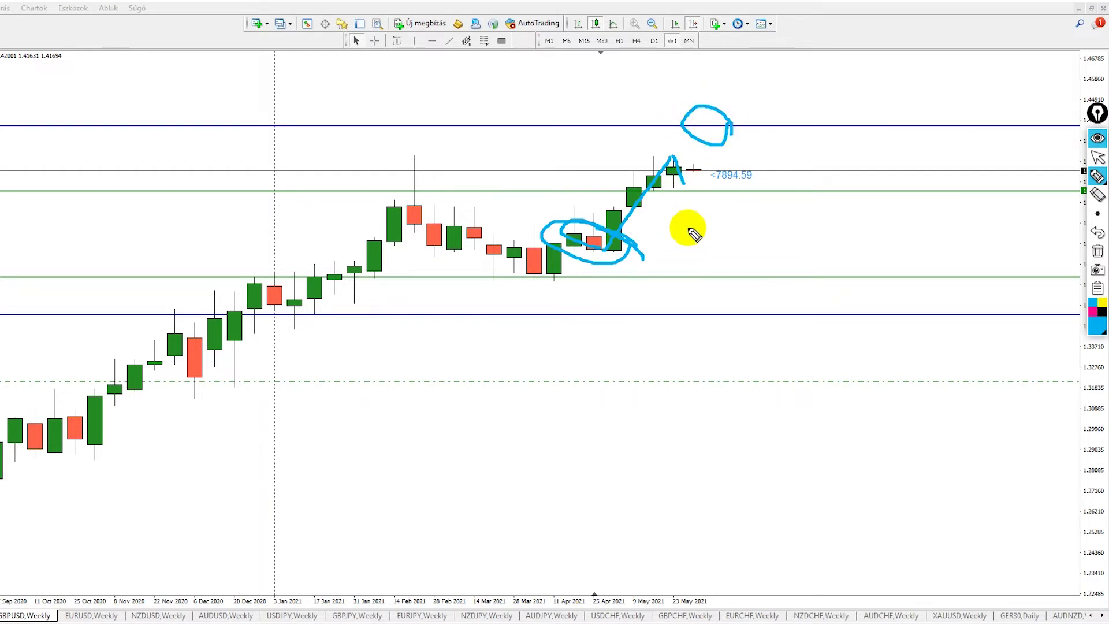